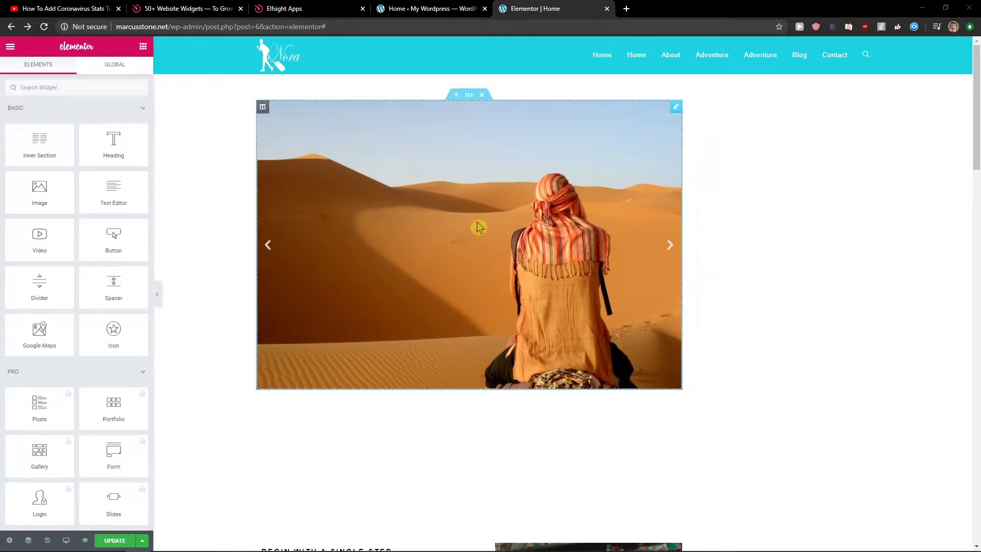
- From the YouTube video description, open the Elfsight website link in a new tab
left_click(109, 7)
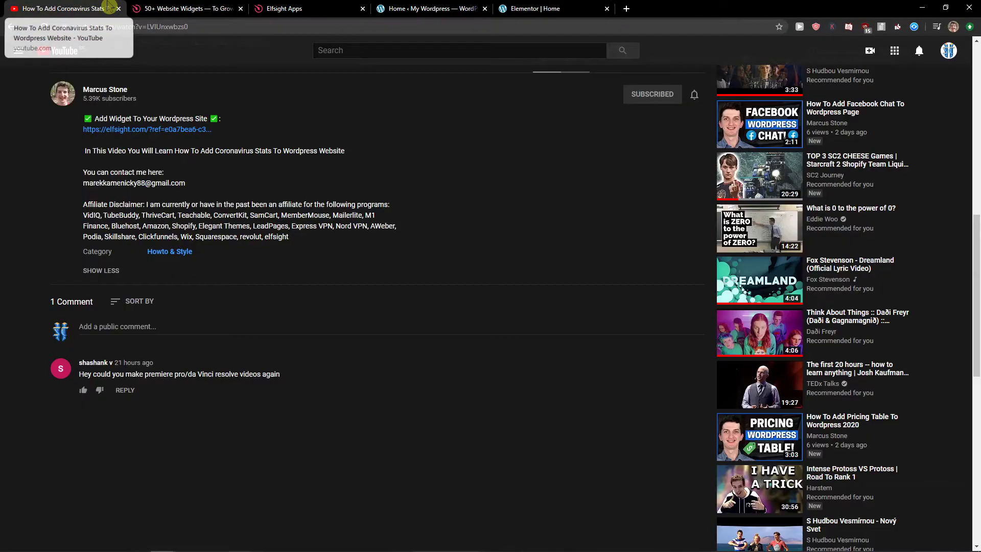
middle_click(145, 131)
left_click(153, 7)
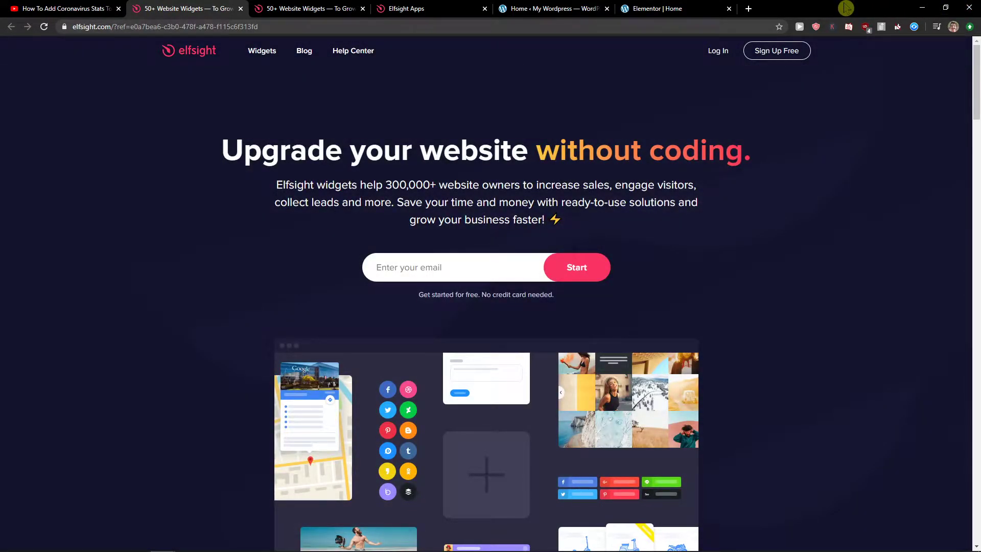
left_click(777, 55)
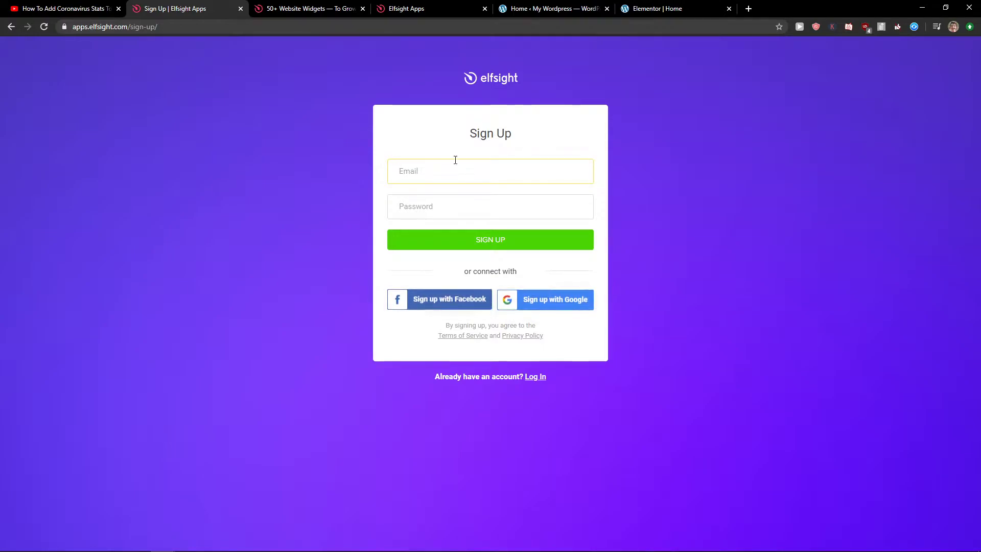
left_click(10, 29)
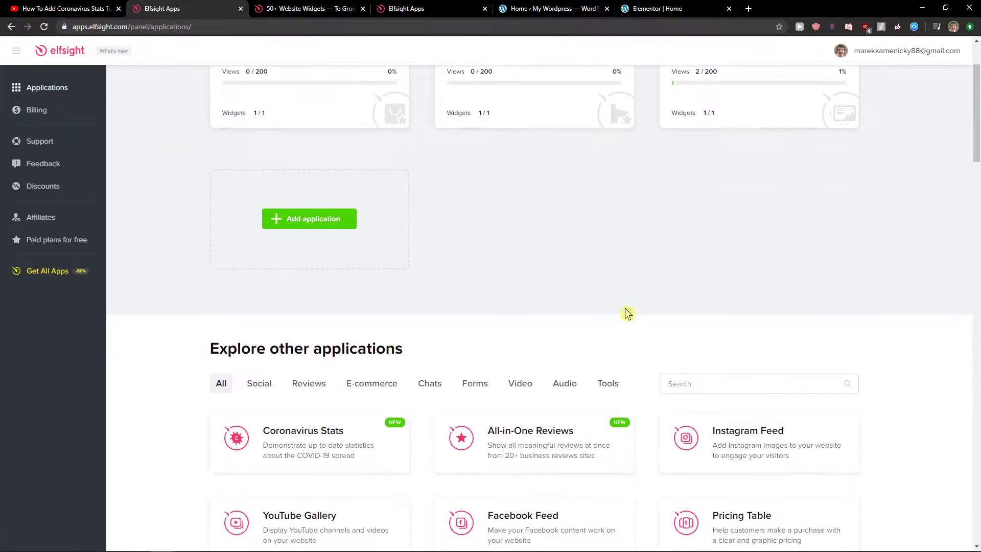
- Search apps for 'countdow', preview the templates, and continue with the Countdown Timer template
left_click(699, 290)
type("cou")
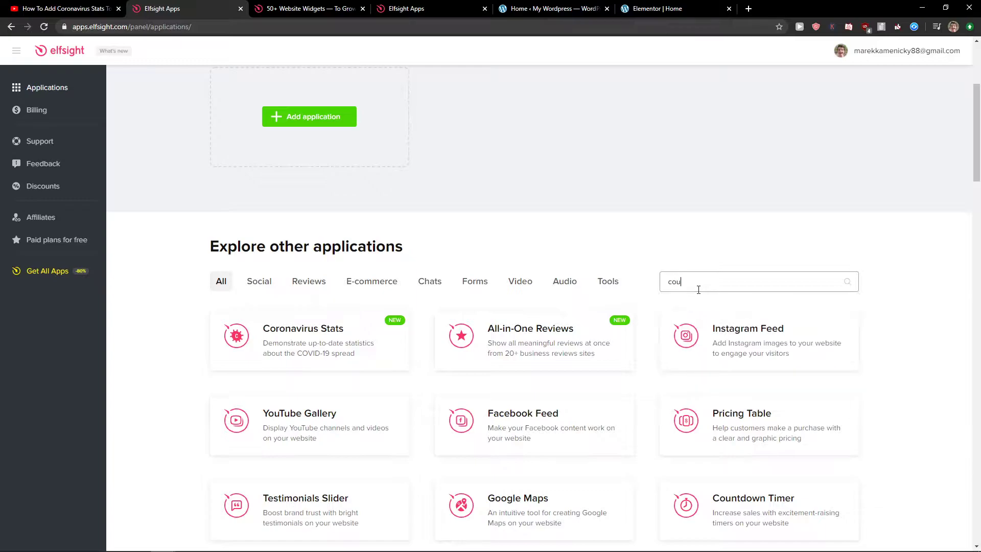
type("ntdow")
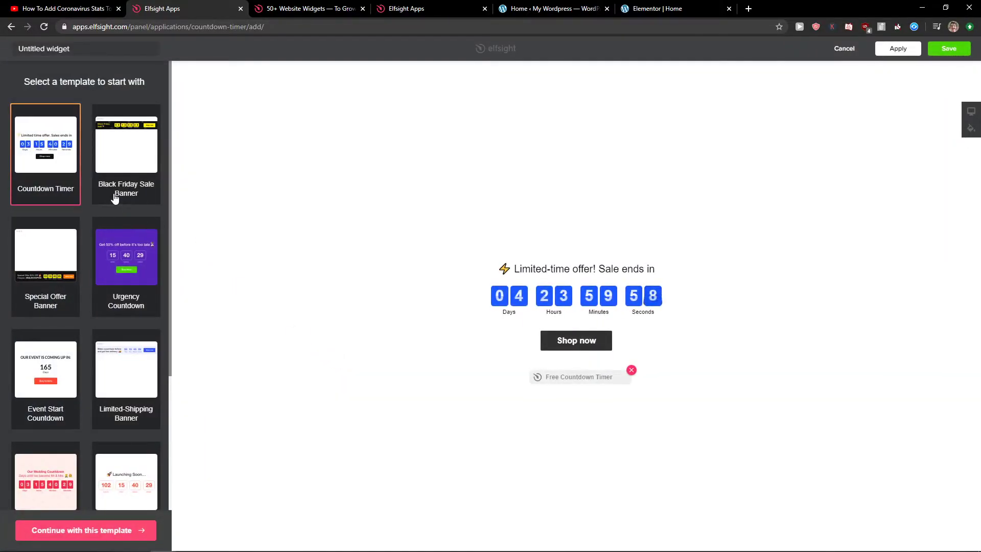
left_click(115, 199)
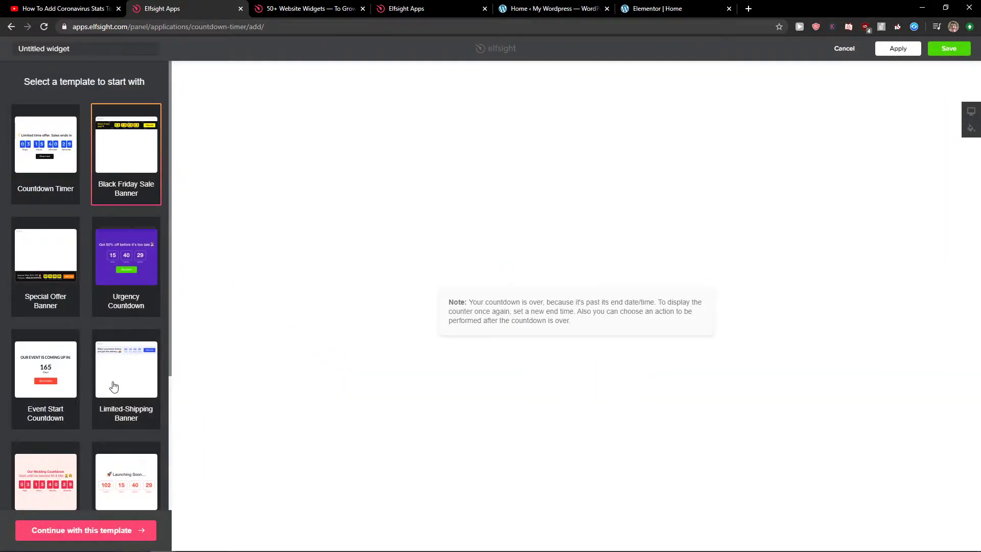
left_click(109, 426)
scroll(102, 449, "down", 1)
left_click(108, 461)
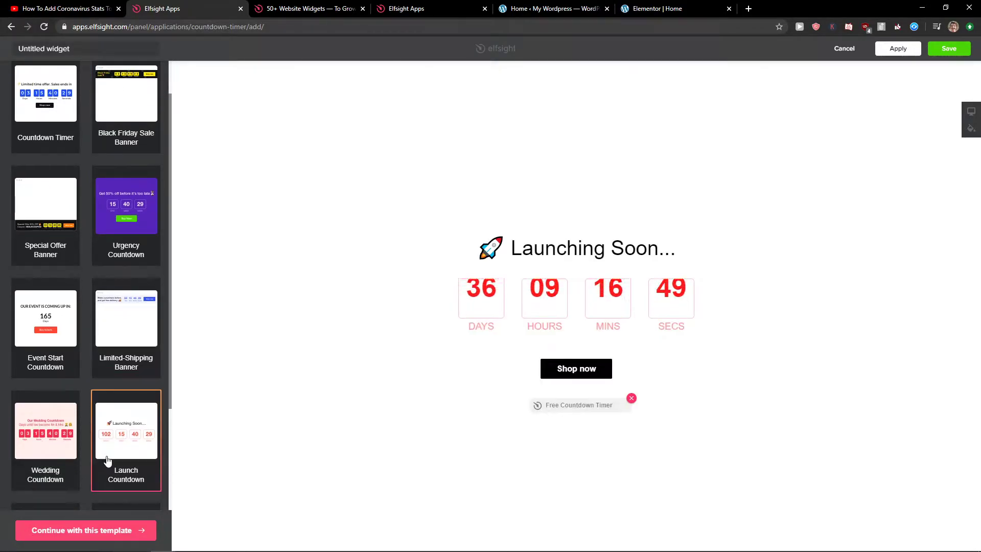
left_click(51, 455)
scroll(43, 242, "up", 1)
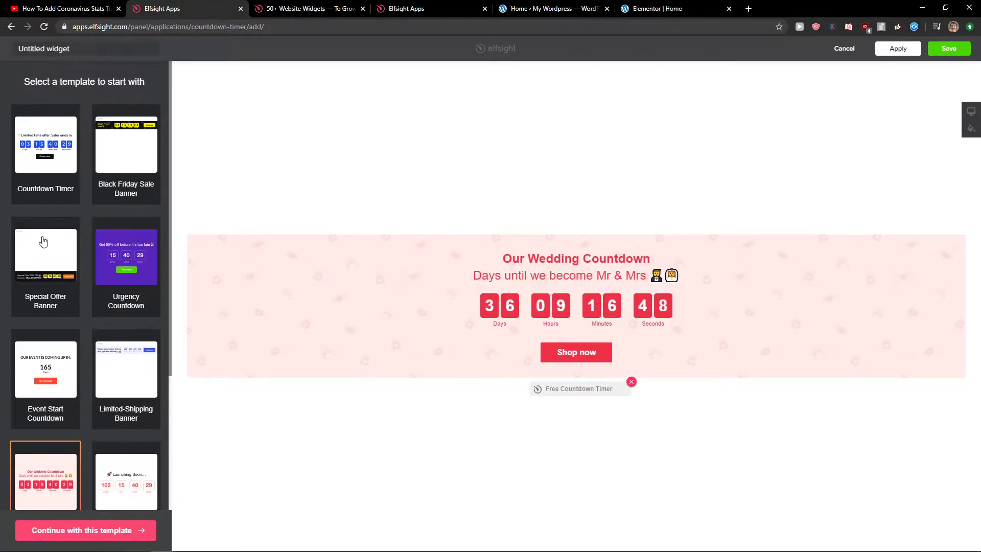
left_click(52, 199)
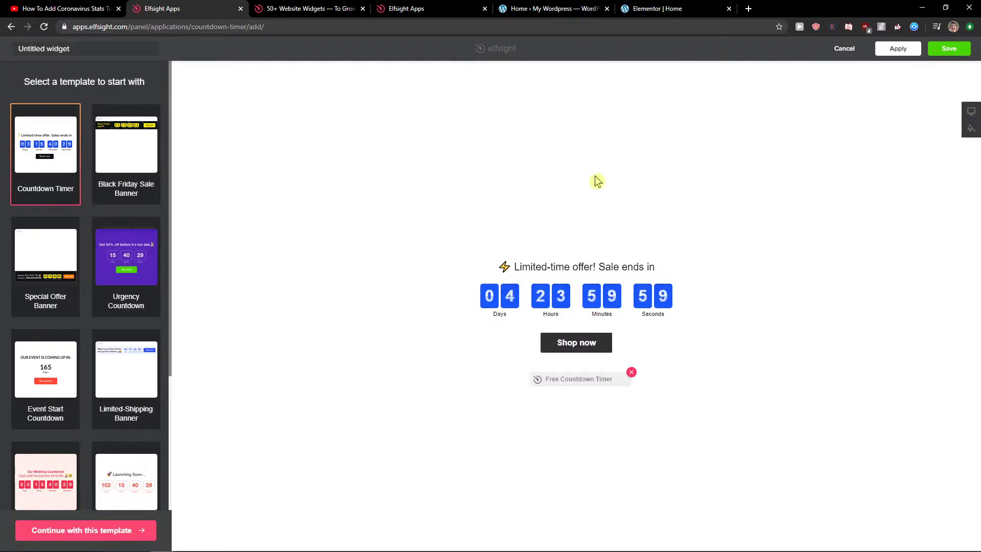
left_click(117, 531)
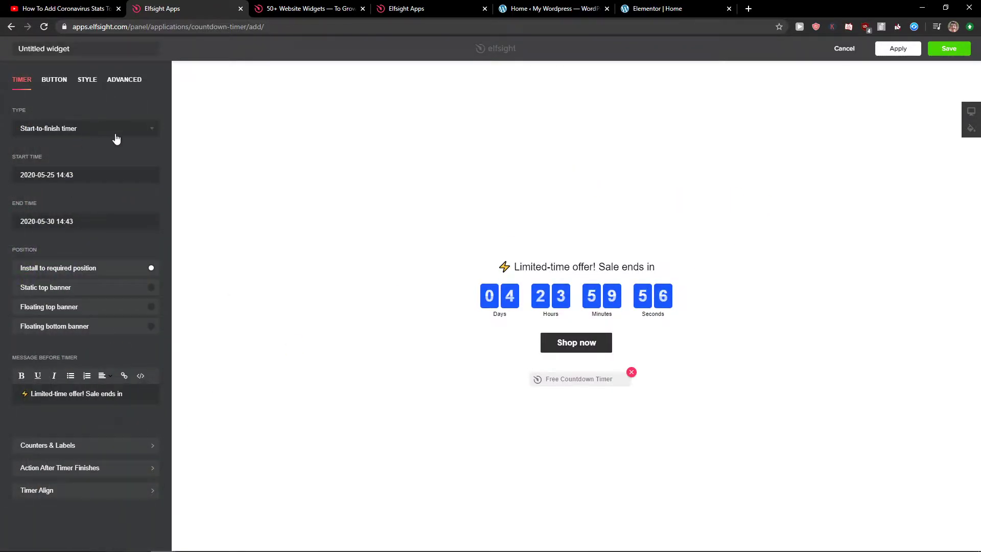
- Set the timer to 'Remaining time counter per visitor', measured in Minutes, with period 10
left_click(116, 138)
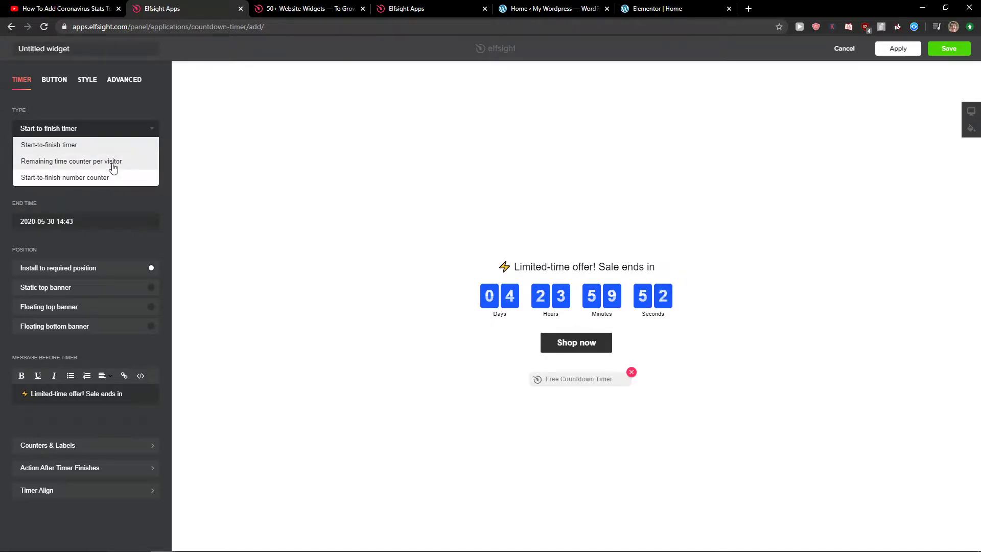
left_click(113, 162)
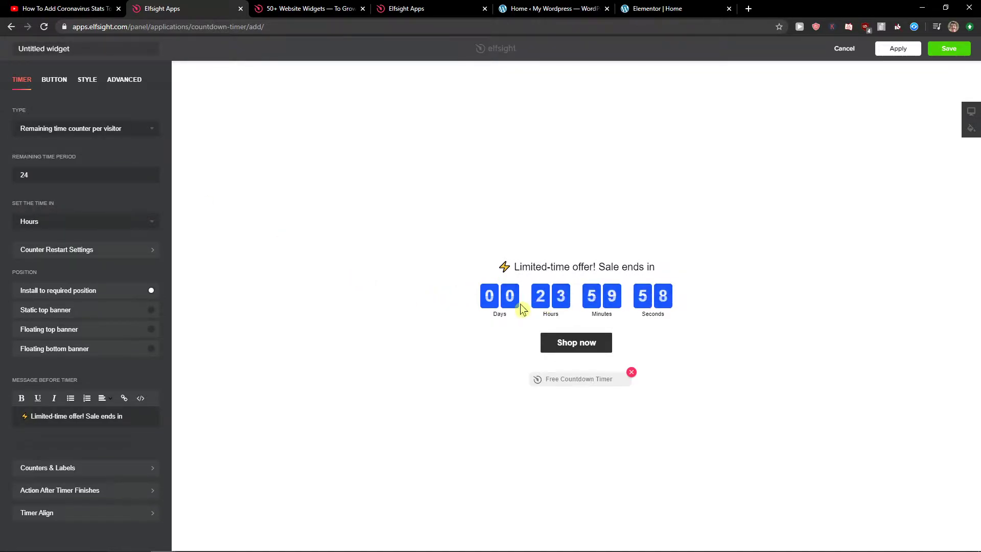
left_click(50, 221)
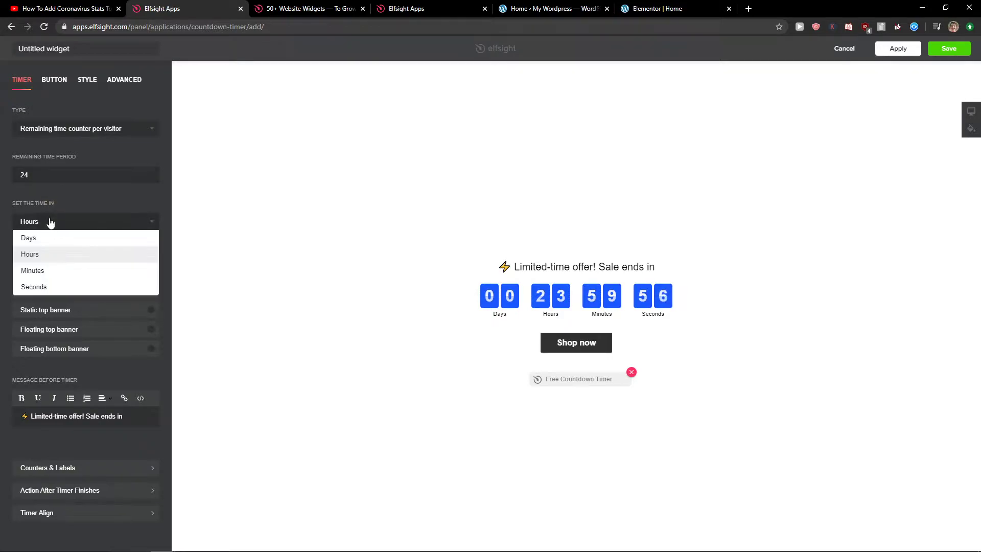
left_click(39, 271)
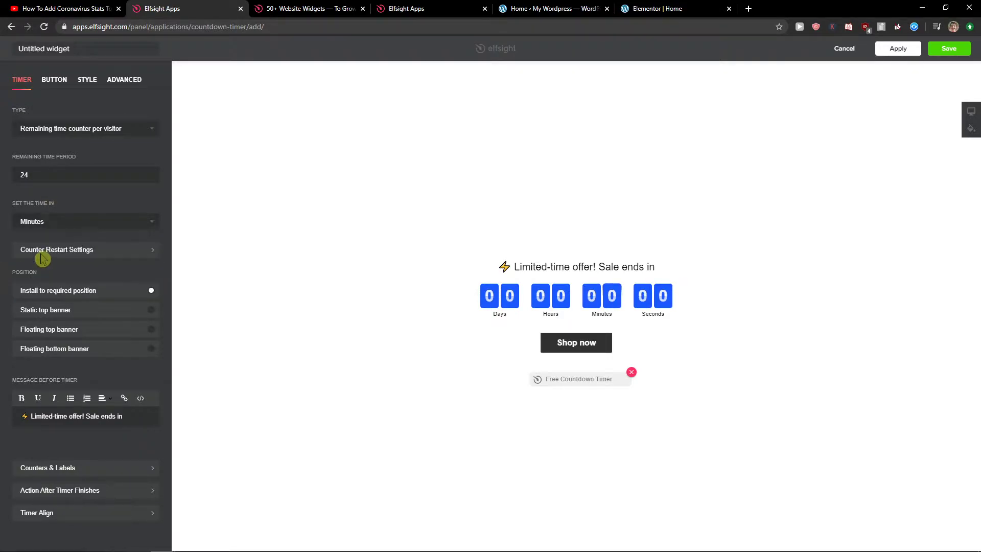
left_click(56, 178)
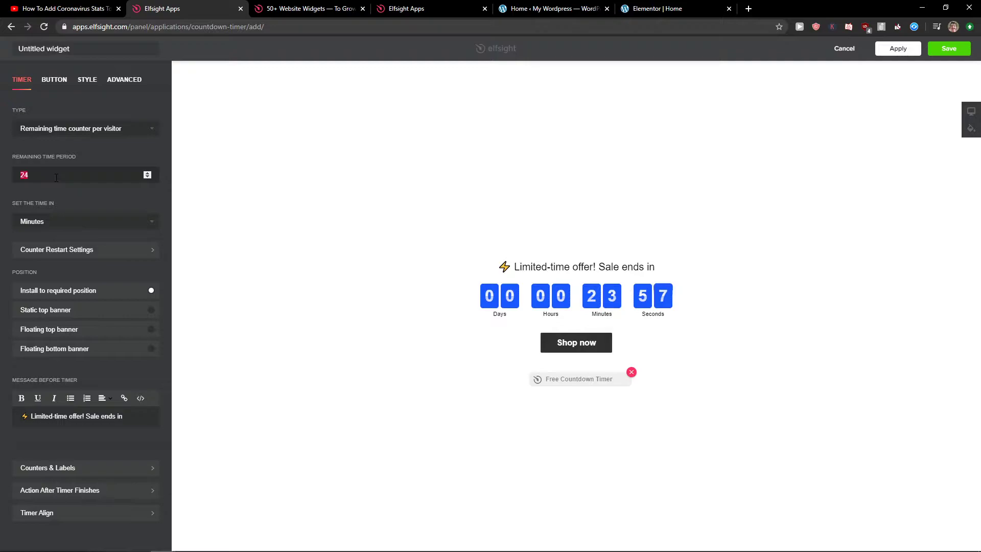
type("10")
left_click(51, 81)
- Hide the Shop now button on the countdown widget
left_click(26, 128)
left_click(26, 127)
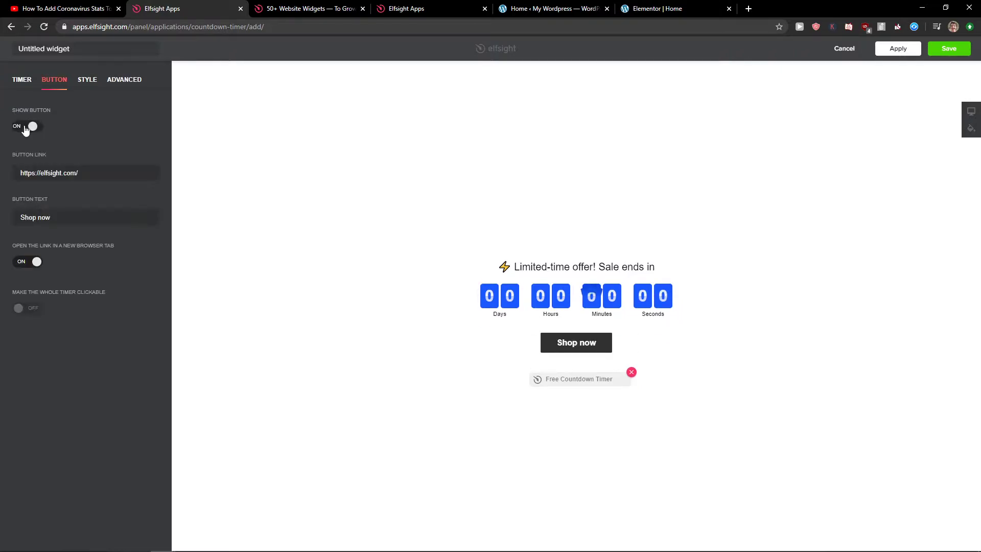
left_click(26, 128)
- Change the timer design to the split-digit style, then return to the timer settings
left_click(80, 85)
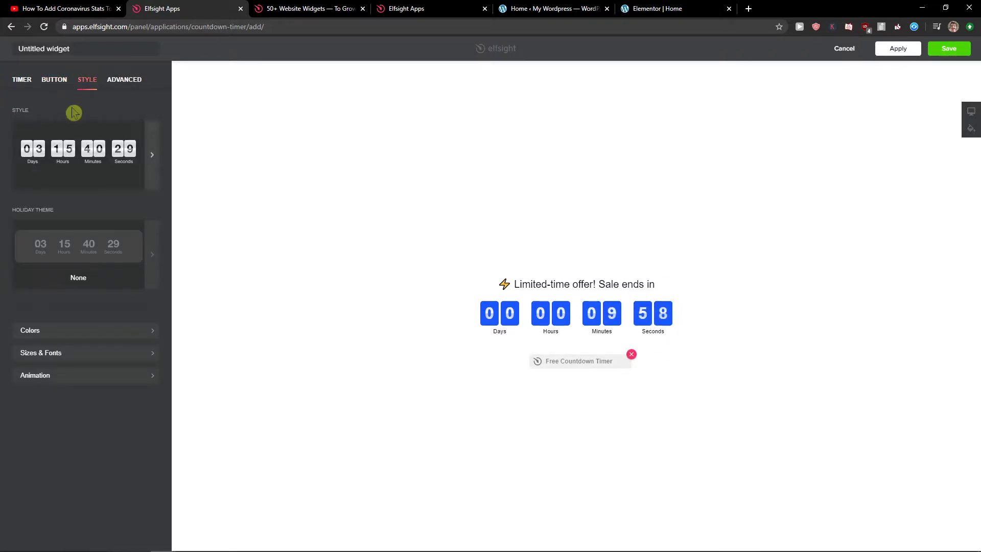
left_click(111, 127)
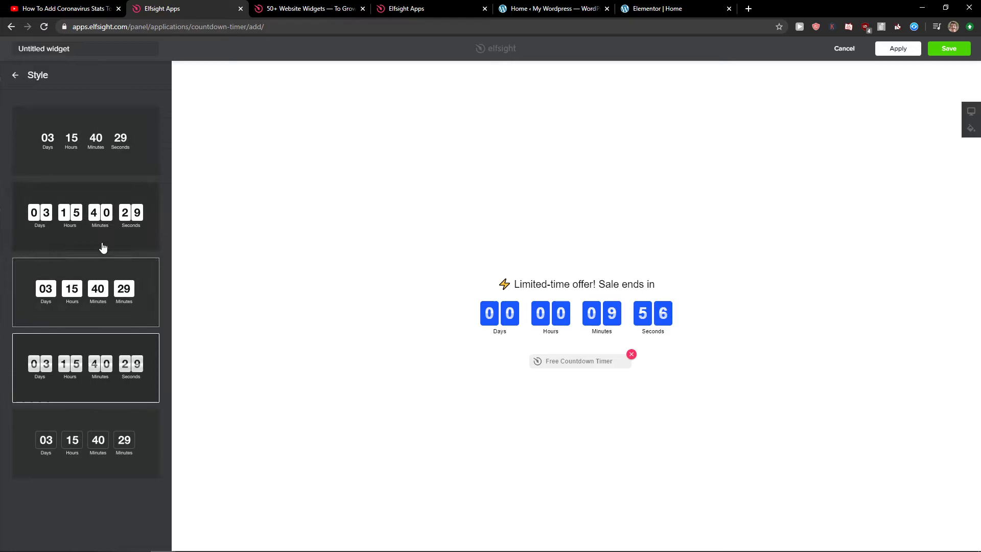
left_click(71, 315)
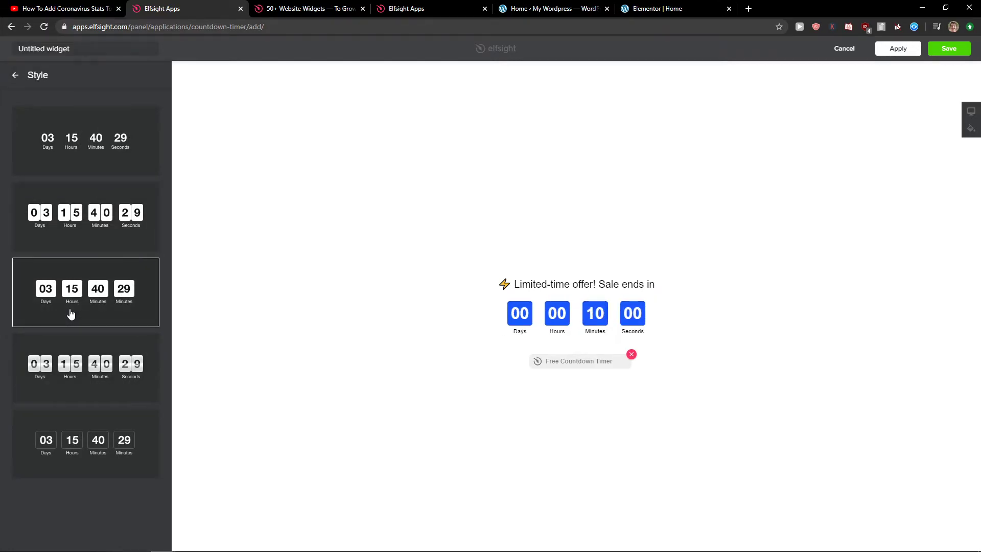
left_click(111, 214)
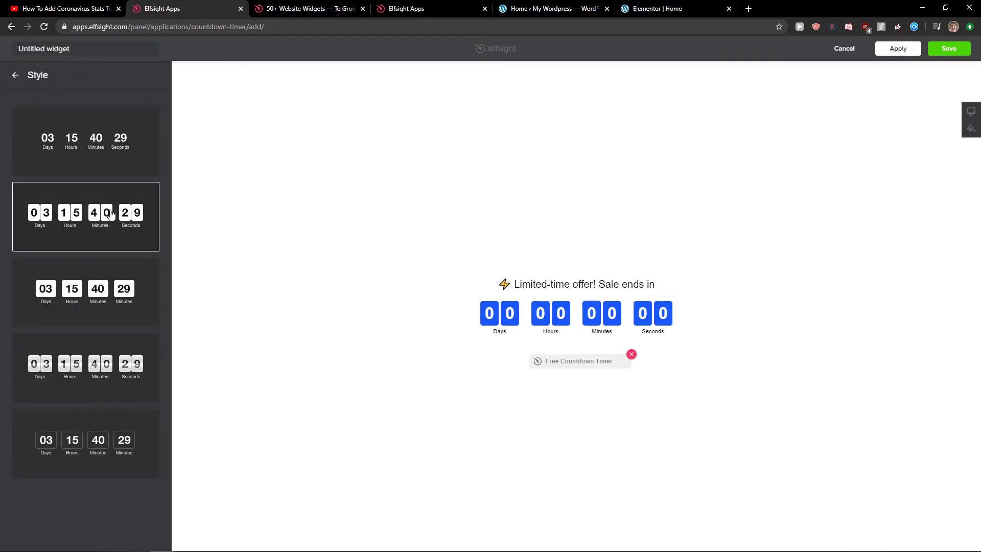
left_click(15, 75)
left_click(114, 81)
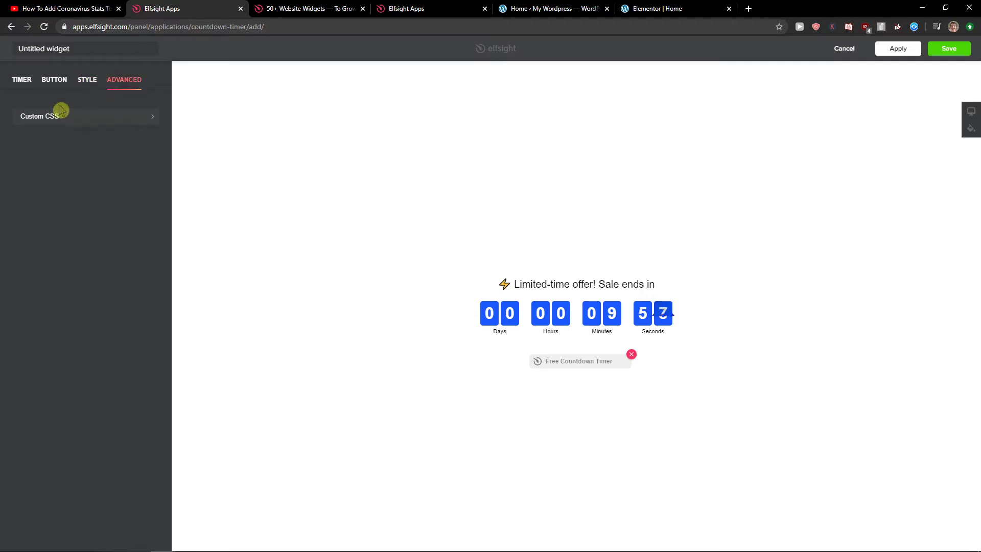
left_click(22, 80)
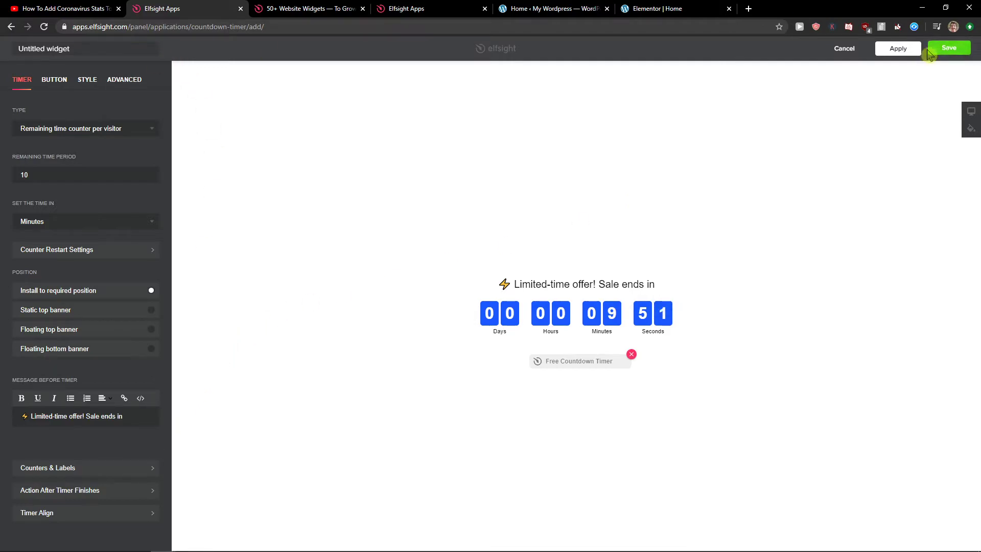
- Save the countdown widget and tidy up the open Elfsight tabs
left_click(948, 49)
left_click(356, 6)
left_click_drag(409, 8, 373, 9)
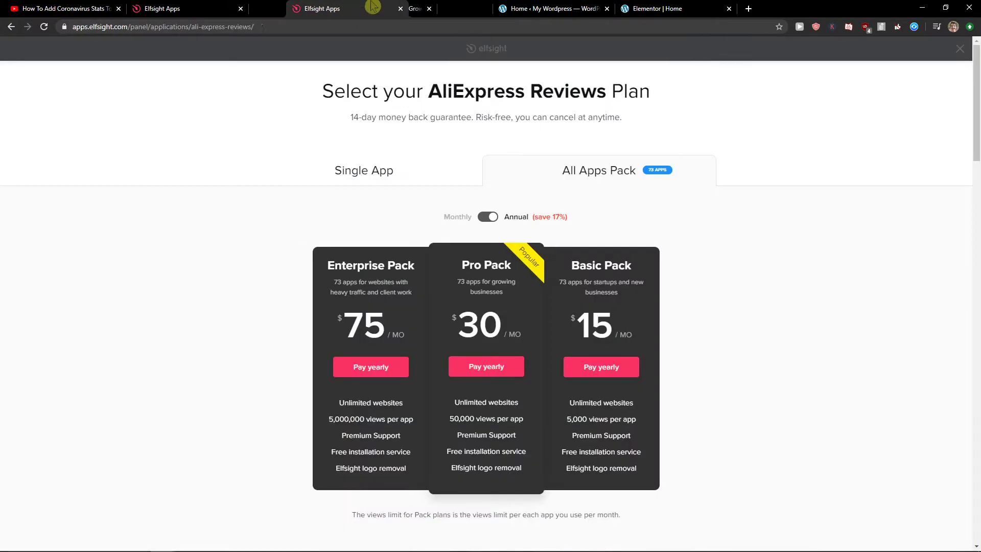
left_click(485, 9)
- View the Single App pricing plans, then copy the countdown widget's embed code
left_click(352, 169)
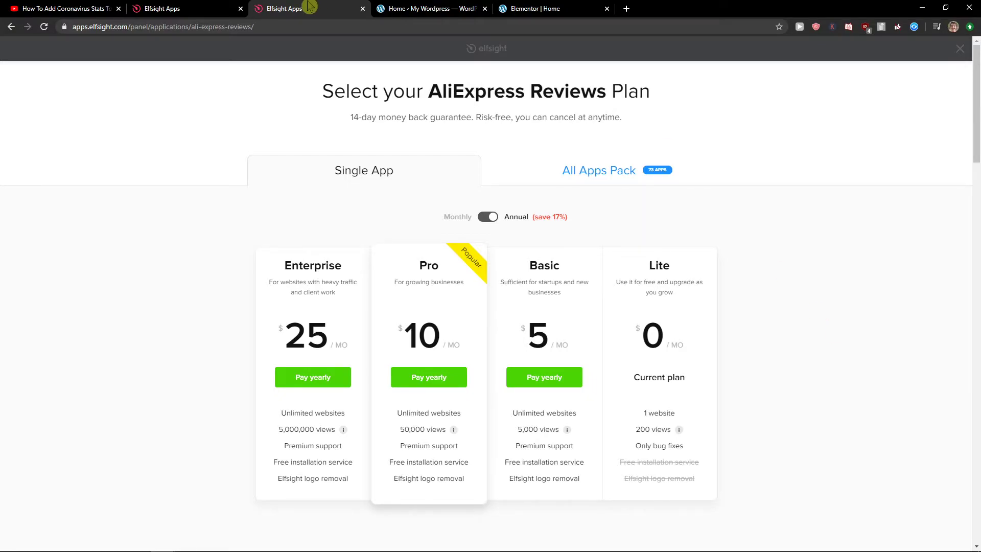
left_click(184, 8)
left_click(398, 316)
- Drop an HTML widget below the image slider, paste the Elfsight code, and update the homepage
left_click(408, 8)
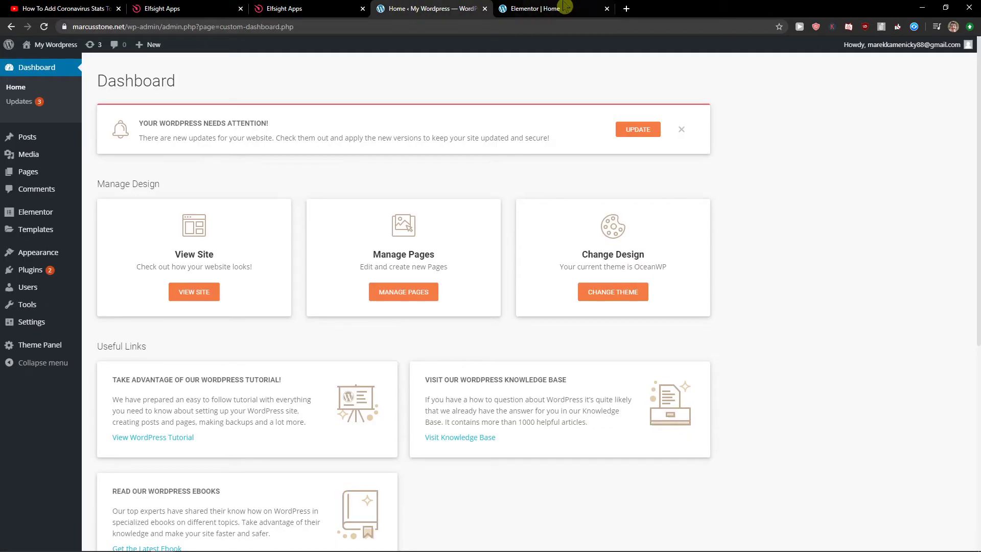
left_click(557, 9)
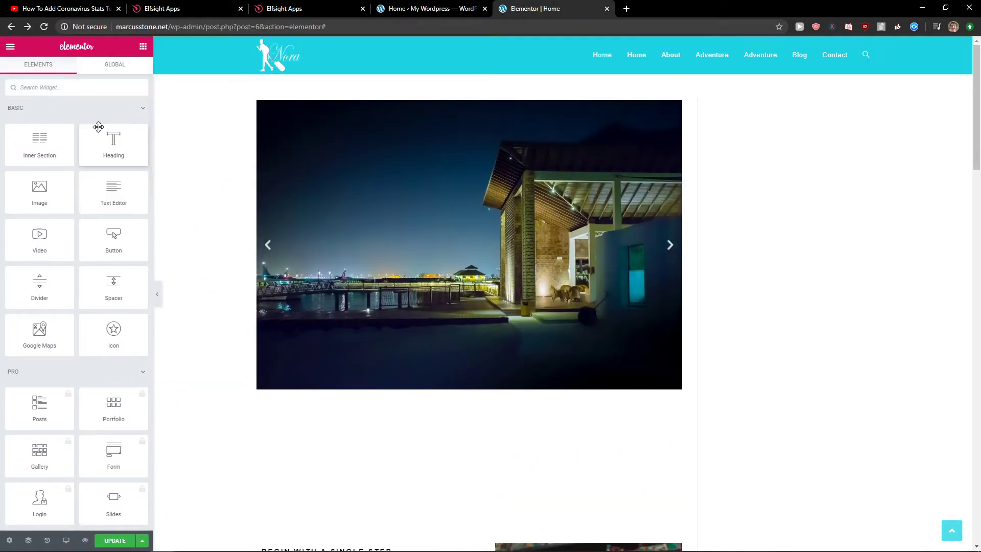
type("html")
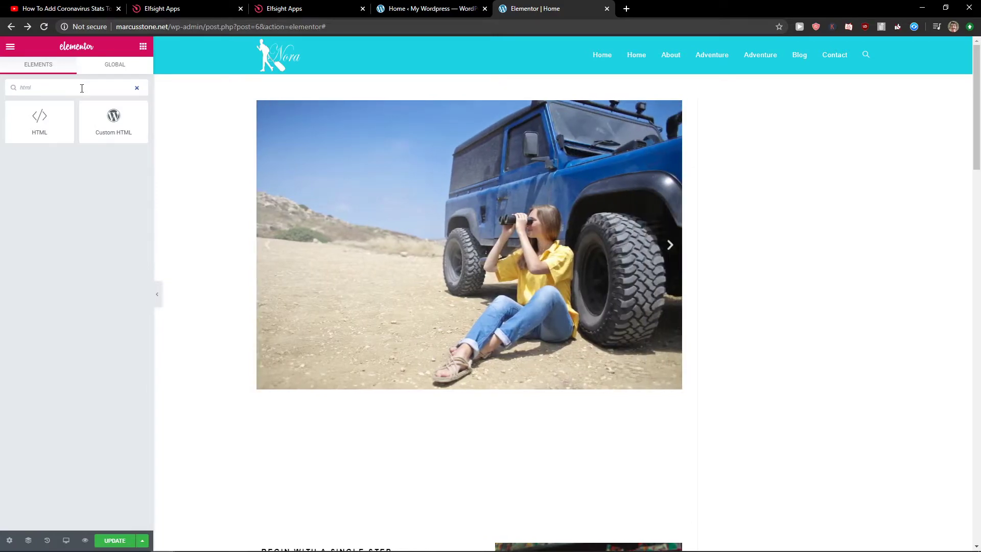
left_click_drag(48, 123, 433, 400)
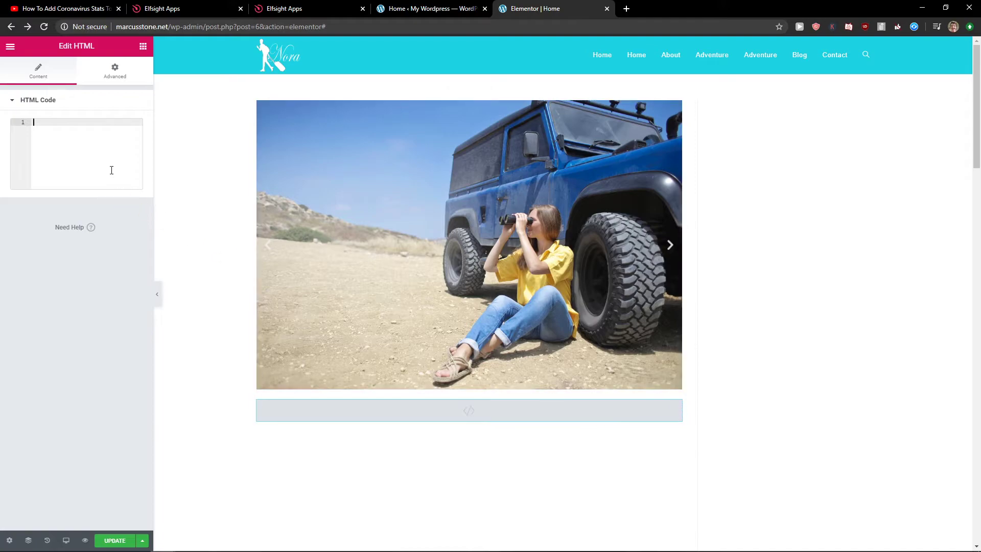
type("<script src=\"https://apps.elfsight.com/p/platform.js\" defer></script> <div class=\"elfsight-app-9fa4c6de-c7de-4f3a-8f8e-b0bd77aa2b2c\"></div>")
left_click(208, 355)
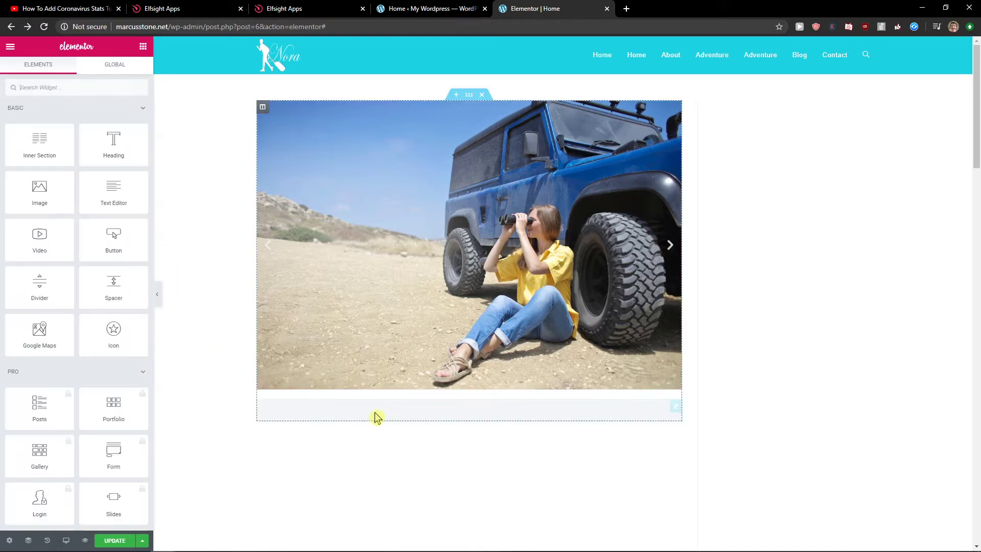
left_click(114, 540)
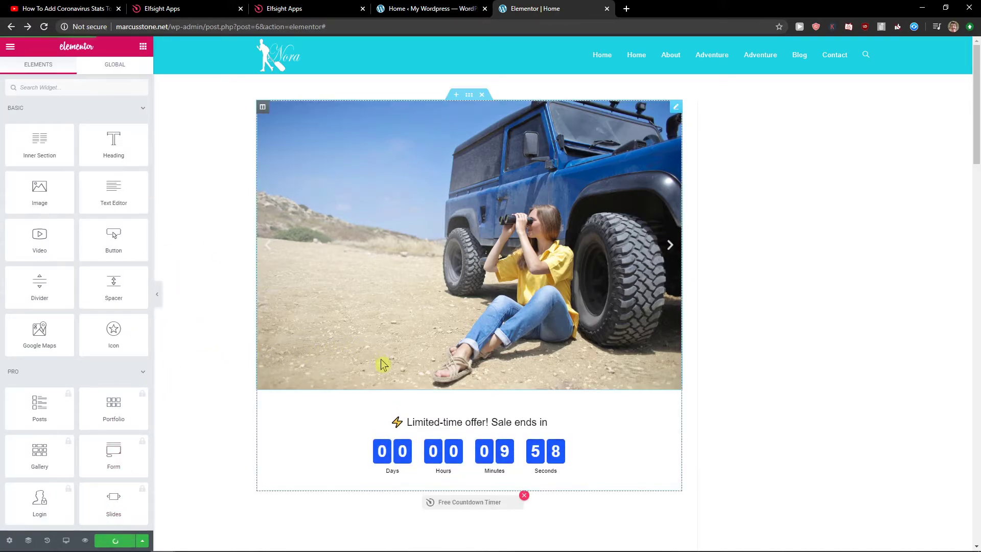
left_click(11, 48)
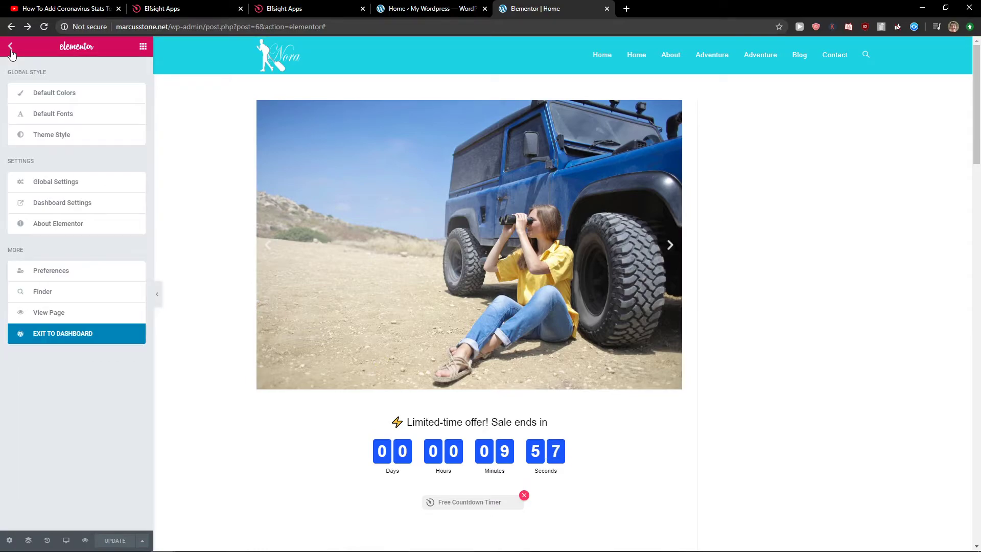
left_click(69, 333)
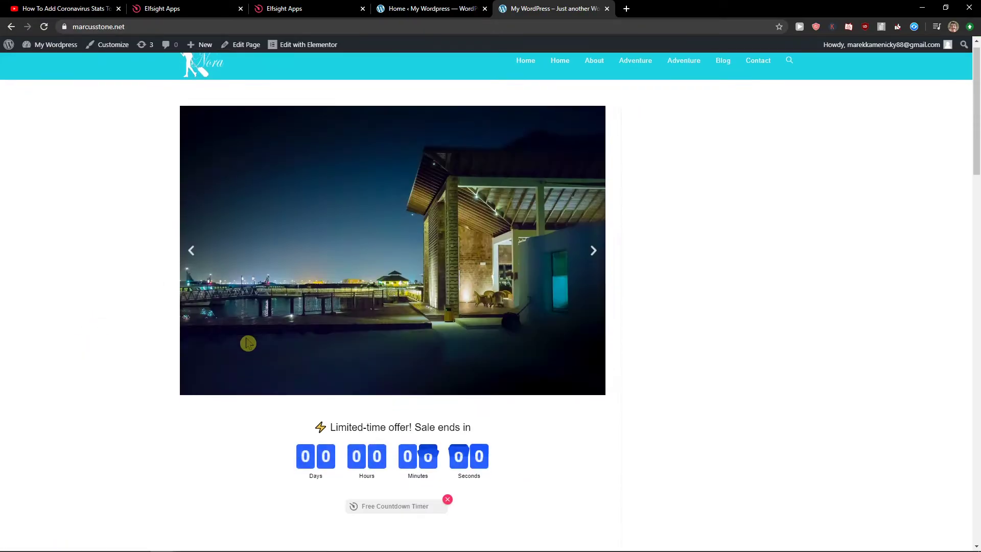
scroll(248, 344, "down", 2)
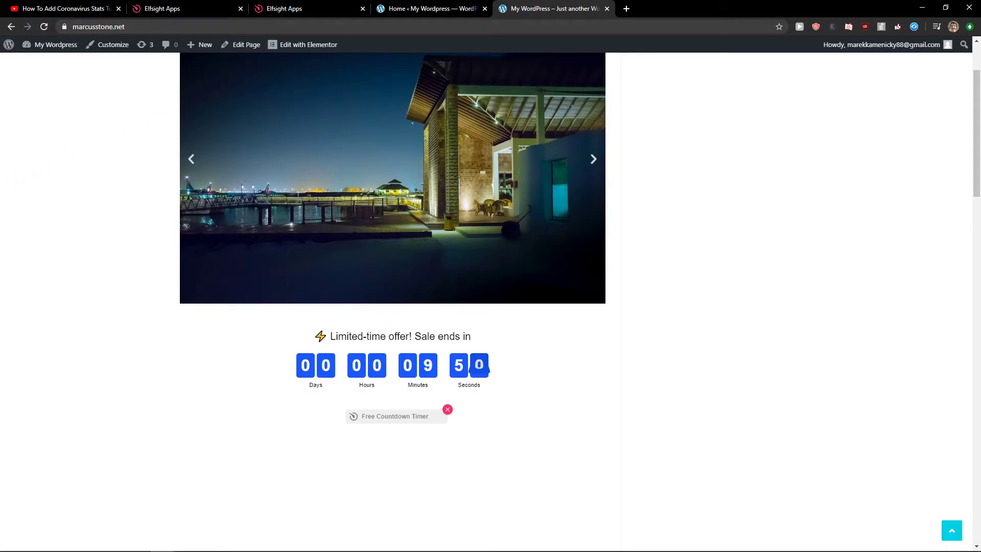
scroll(630, 167, "up", 2)
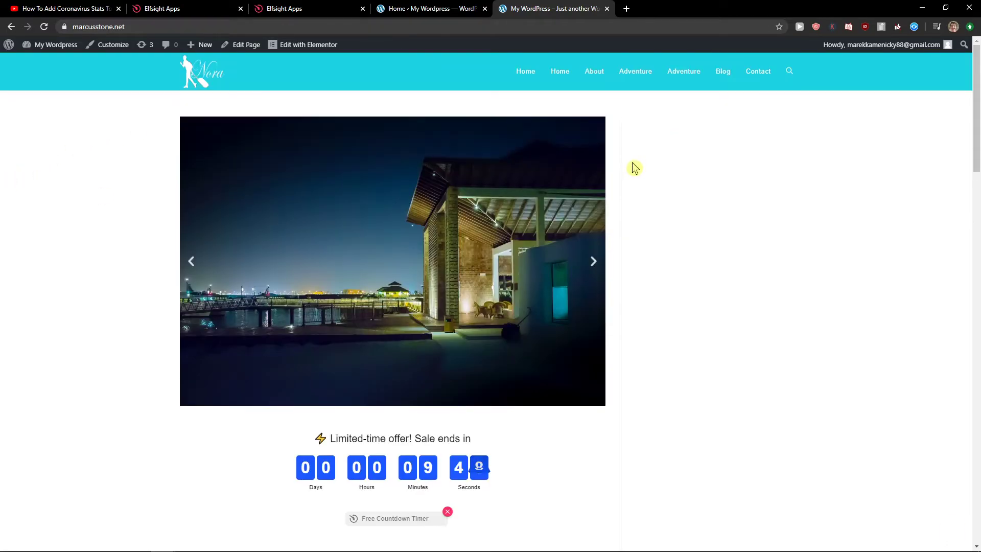
left_click(11, 26)
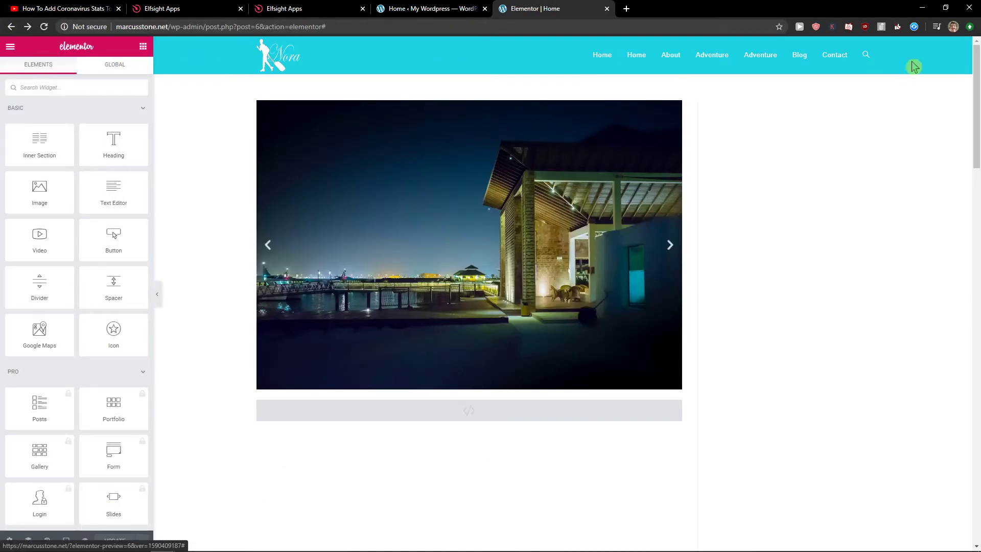
- Open the Theme Editor in a new tab and load header.php
left_click(404, 9)
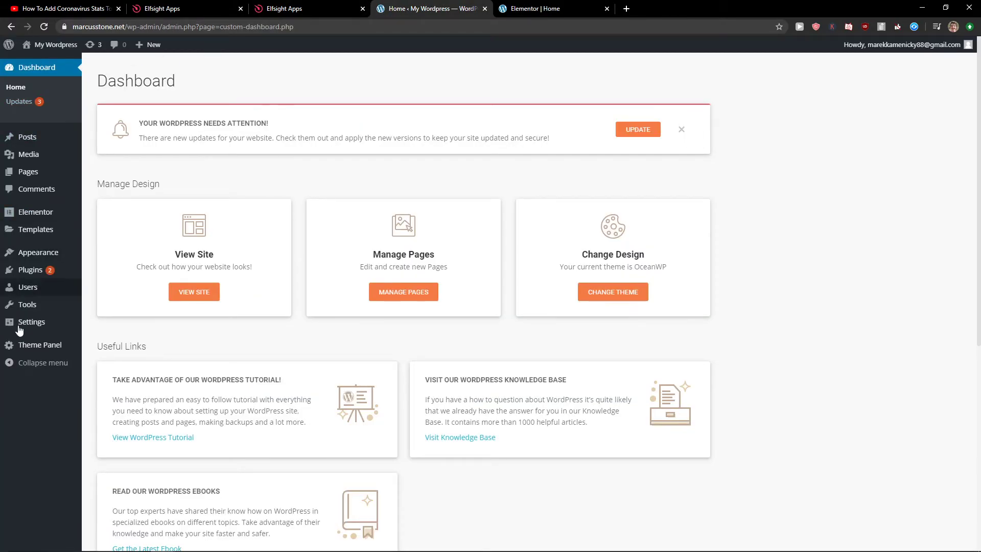
mouse_move(35, 254)
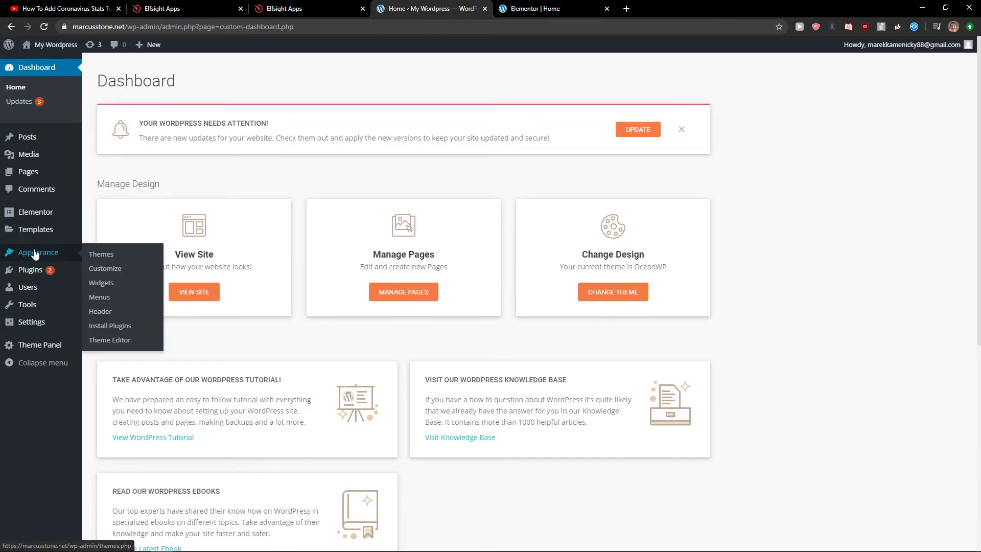
middle_click(92, 341)
left_click(514, 8)
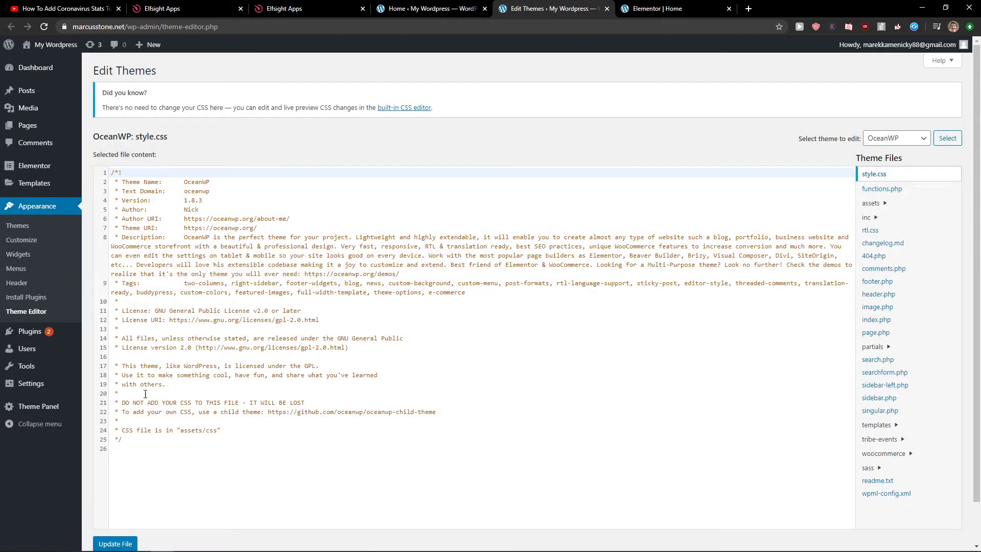
left_click(879, 295)
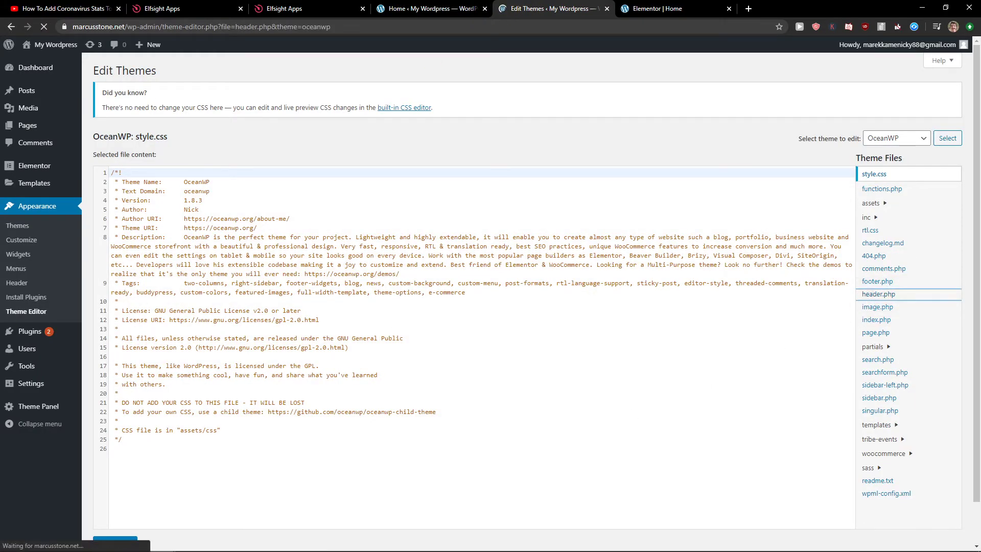
- Paste the Elfsight code on line 15 of header.php, then delete it again
left_click(152, 256)
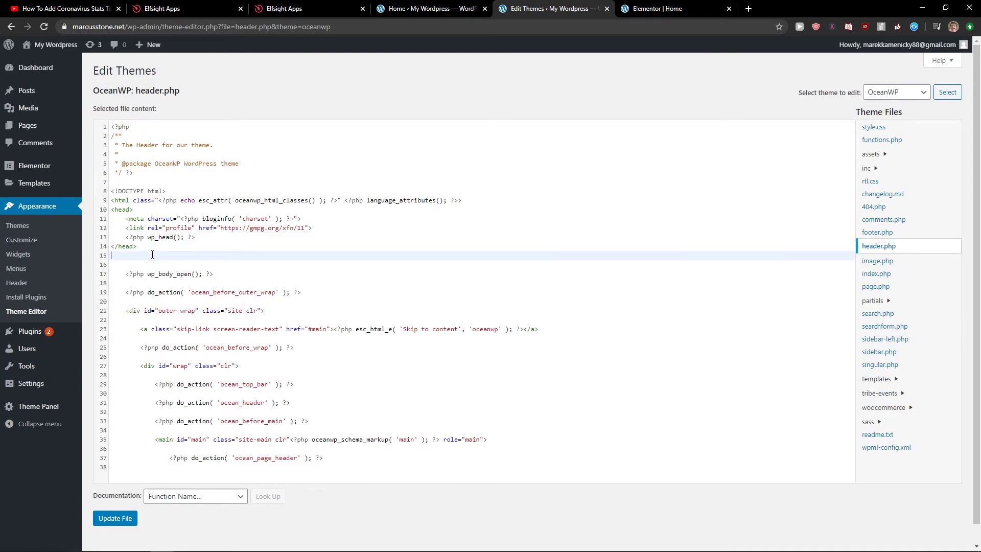
type("<script src=\"https://apps.elfsight.com/p/platform.js\" defer></script> <div class=\"elfsight-app-9fa4c6de-c7de-4f3a-8f8e-b0bd77aa2b2c\"></div>")
left_click_drag(380, 269, 109, 261)
key("BackSpace")
left_click(412, 8)
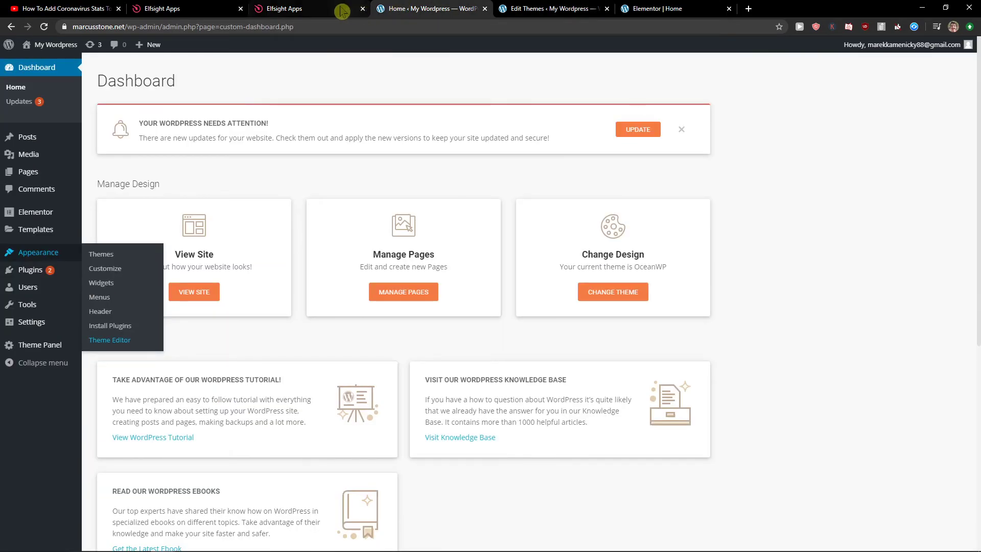
- Show All Apps Pack pricing: Enterprise $75, Pro $30 and Basic $15 per month
left_click(316, 9)
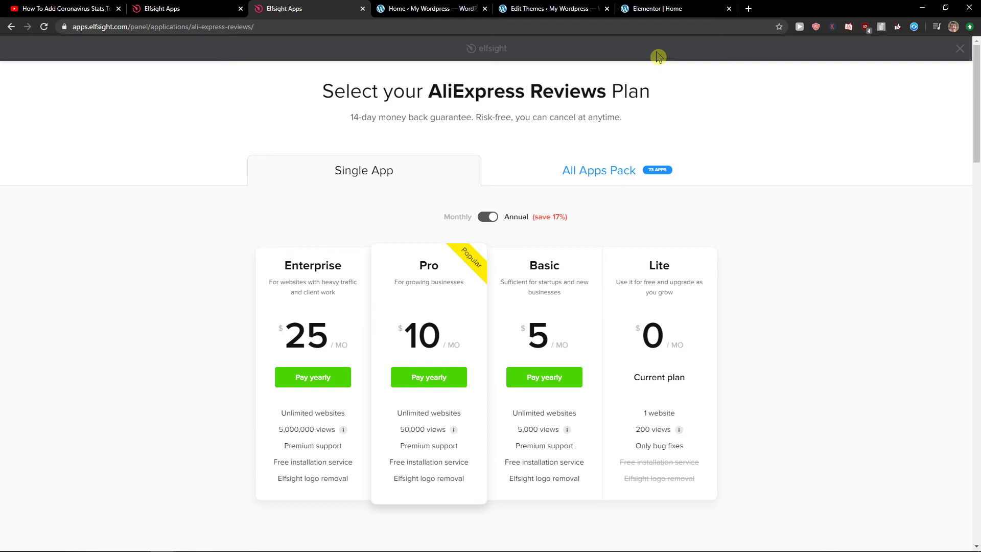
left_click(586, 177)
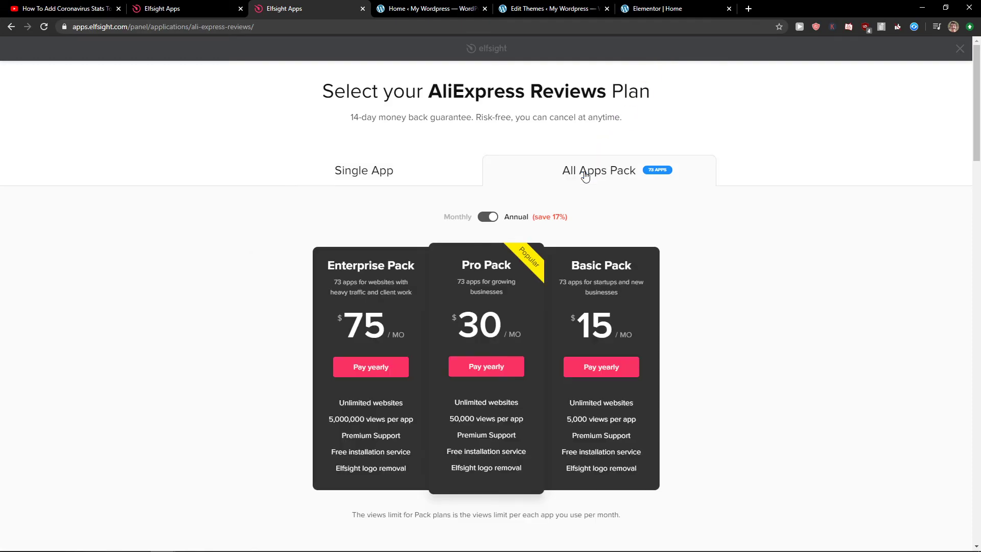